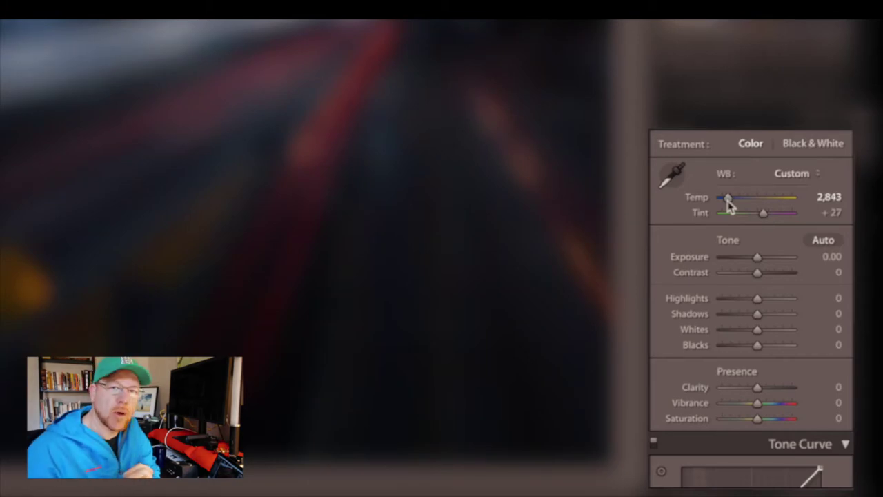
# Step: Set Temp to 2,851 and Tint to −26, and raise Exposure to about +0.50
pyautogui.click(834, 198)
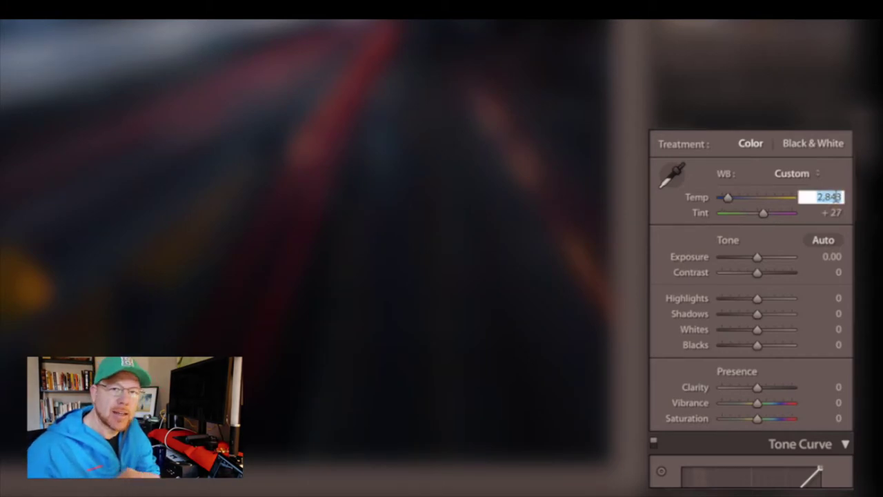
pyautogui.write('2851')
pyautogui.press('Tab')
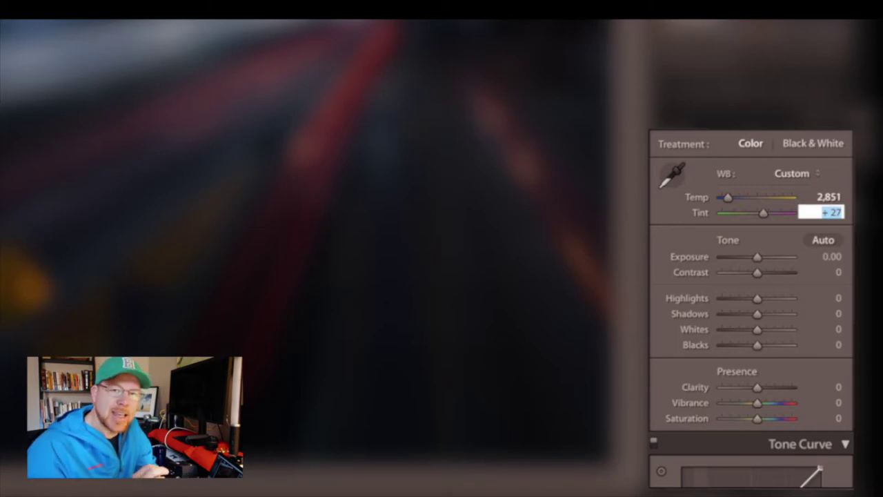
pyautogui.moveTo(765, 215); pyautogui.dragTo(756, 217)
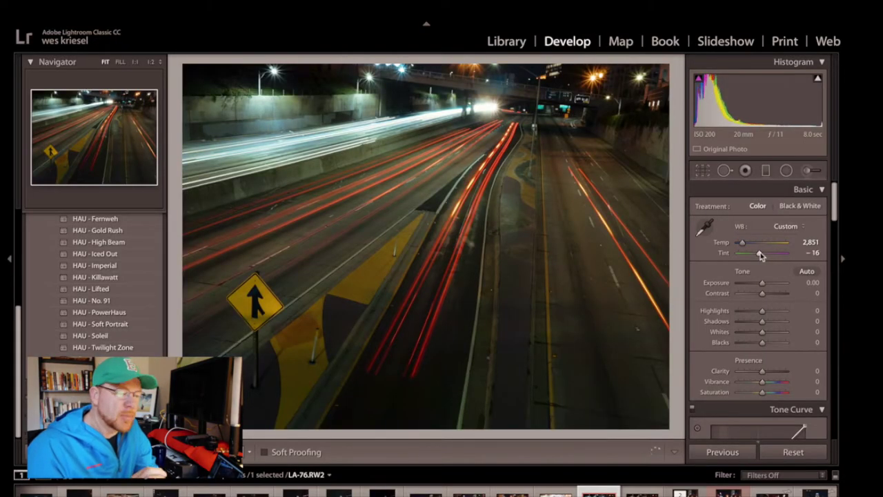
pyautogui.moveTo(761, 255); pyautogui.dragTo(759, 255)
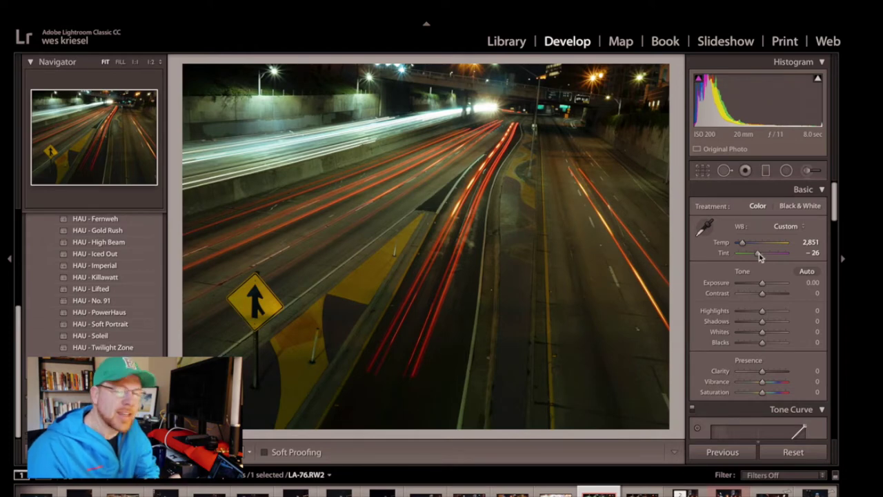
pyautogui.moveTo(762, 284); pyautogui.dragTo(761, 258)
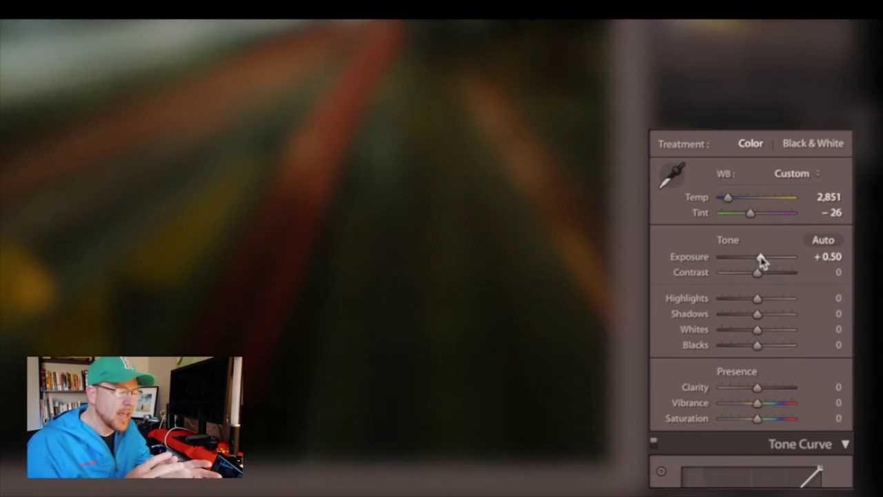
# Step: Refine Exposure to exactly +0.52 and raise Contrast to +60
pyautogui.click(836, 257)
pyautogui.press('Right')
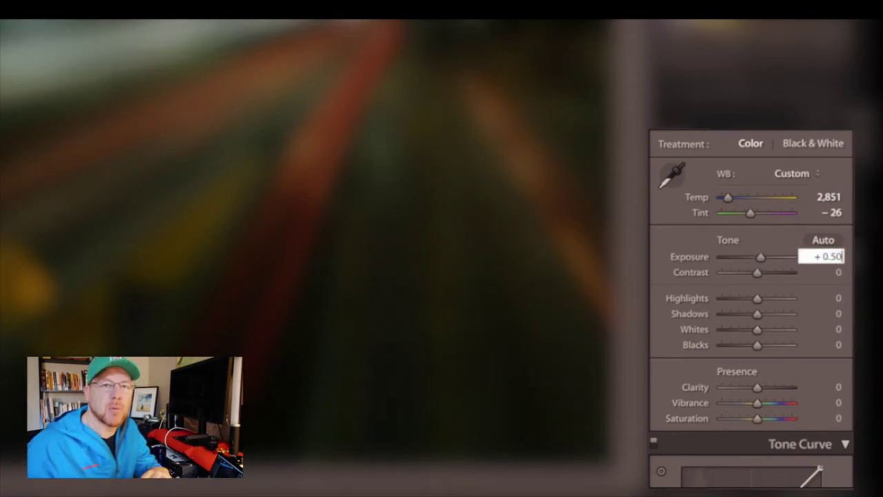
pyautogui.press('BackSpace')
pyautogui.write('2')
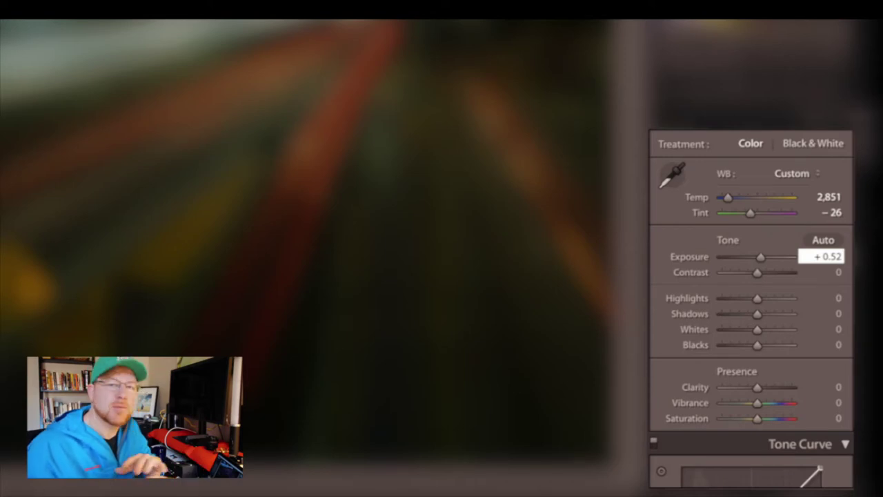
pyautogui.press('Tab')
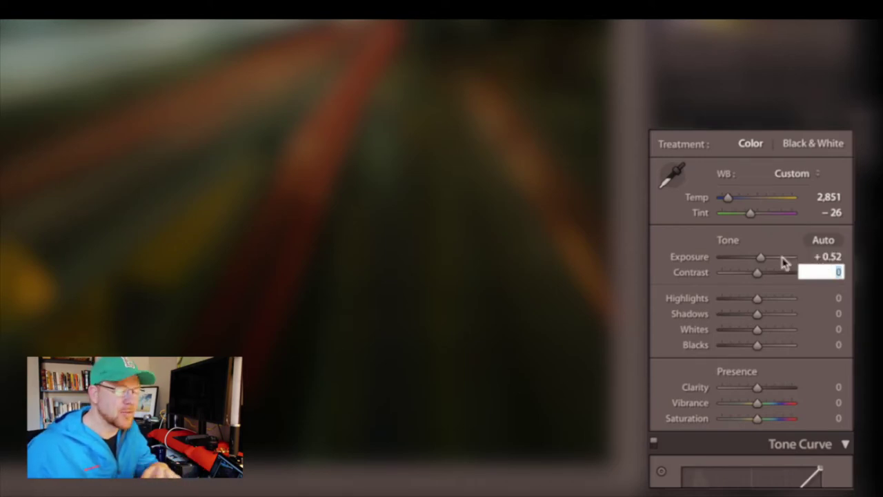
pyautogui.moveTo(758, 274); pyautogui.dragTo(778, 296)
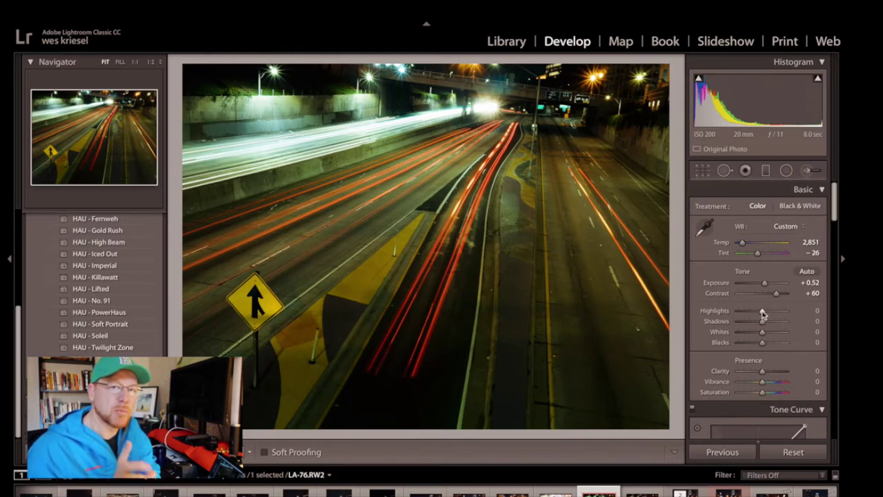
# Step: Set Highlights −100, Shadows +100, Whites +29 and Blacks +24 in the Basic panel
pyautogui.moveTo(762, 314); pyautogui.dragTo(731, 315)
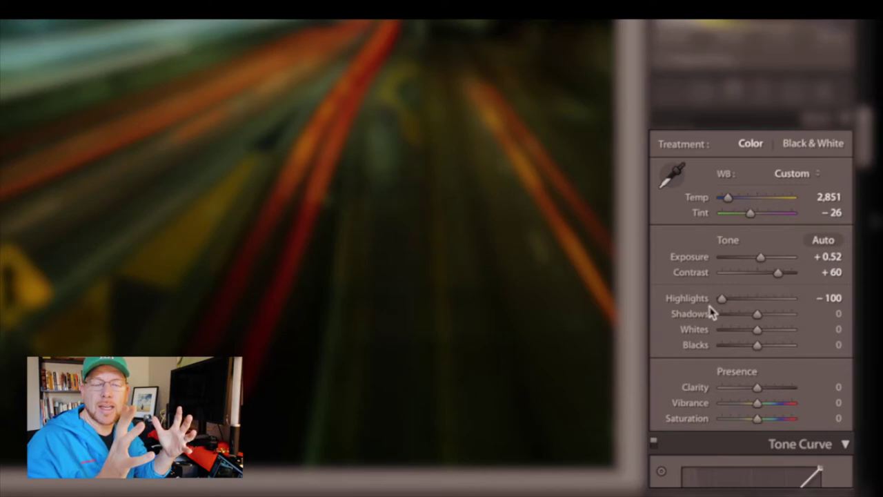
pyautogui.moveTo(755, 317); pyautogui.dragTo(833, 314)
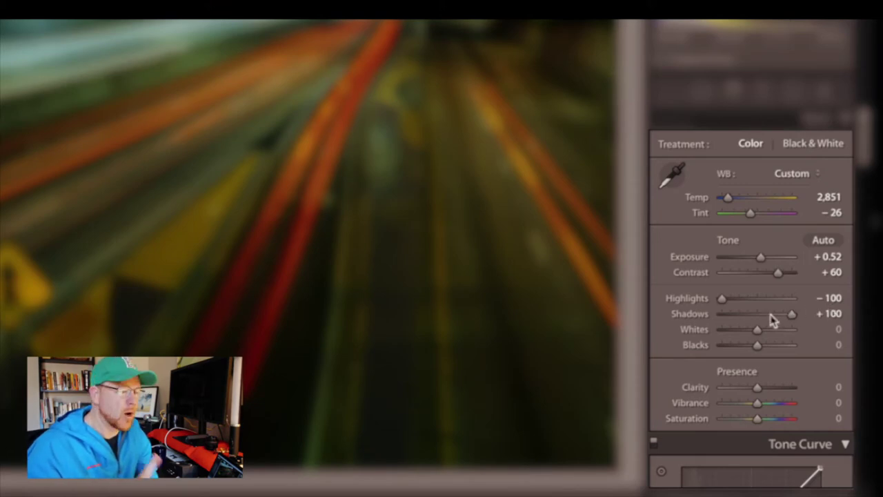
pyautogui.moveTo(756, 330); pyautogui.dragTo(767, 331)
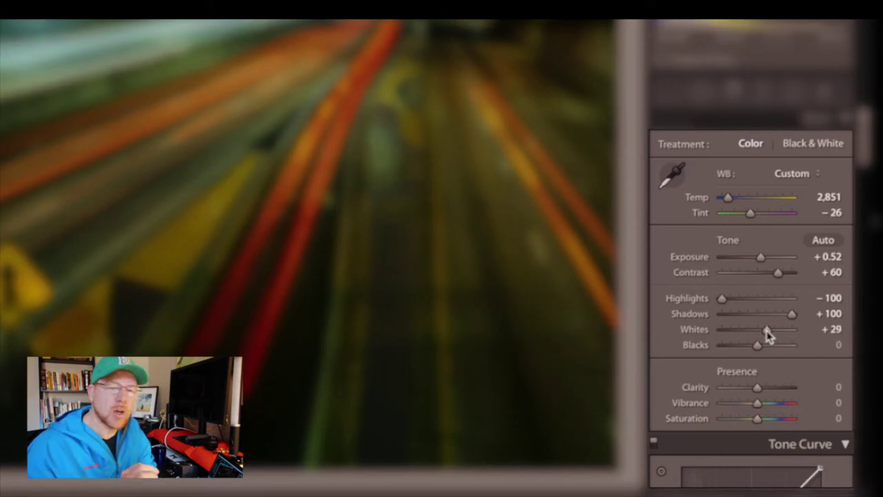
pyautogui.moveTo(757, 345); pyautogui.dragTo(769, 352)
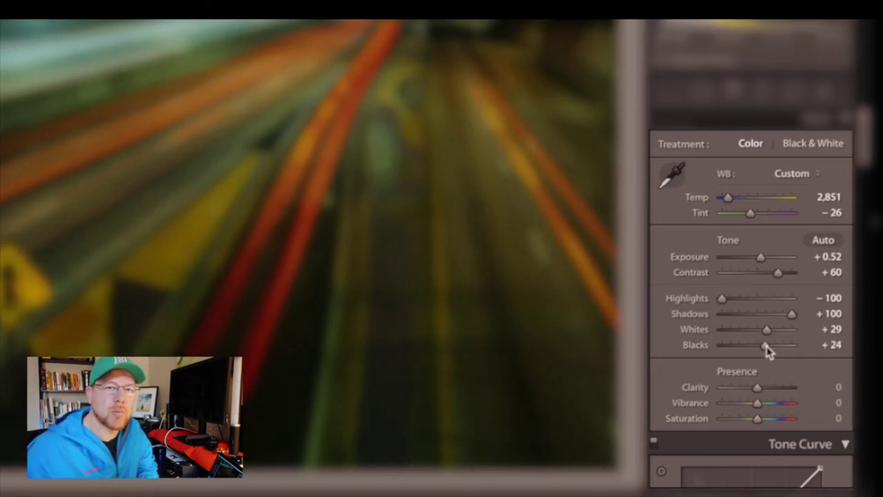
pyautogui.scroll(-3, 768, 349)
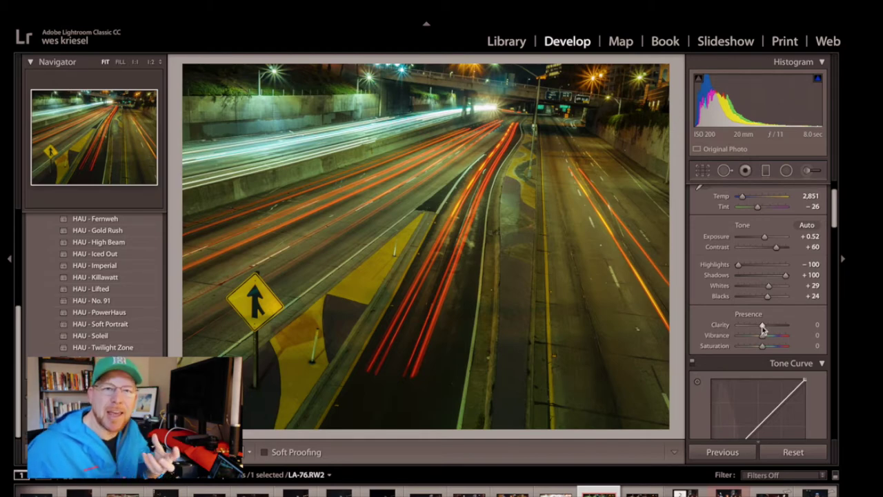
# Step: Set Presence to Clarity +15, Vibrance +41 and Saturation −14
pyautogui.moveTo(762, 328); pyautogui.dragTo(764, 328)
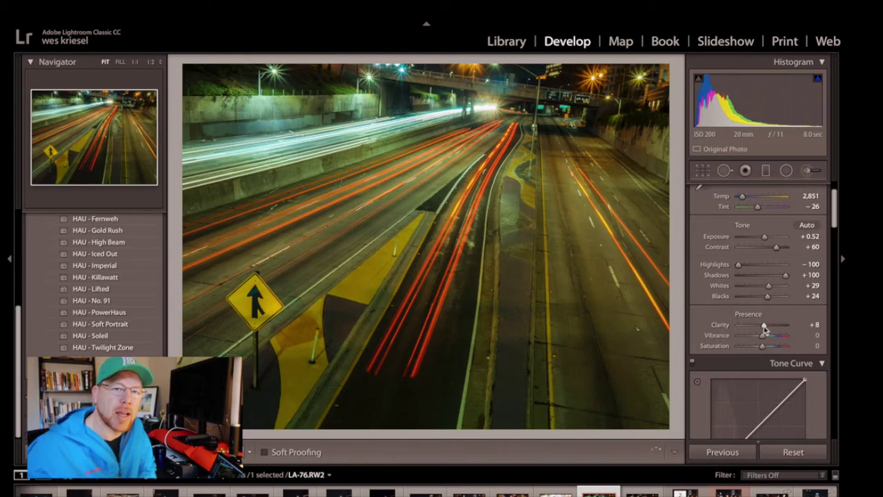
pyautogui.moveTo(764, 329); pyautogui.dragTo(766, 330)
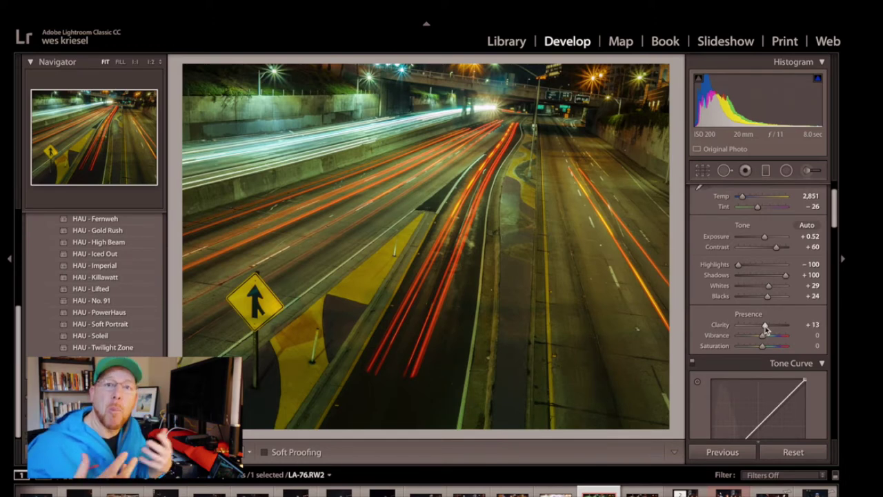
pyautogui.moveTo(765, 330)
pyautogui.mouseDown()
pyautogui.moveTo(758, 335)
pyautogui.moveTo(774, 336)
pyautogui.mouseUp()
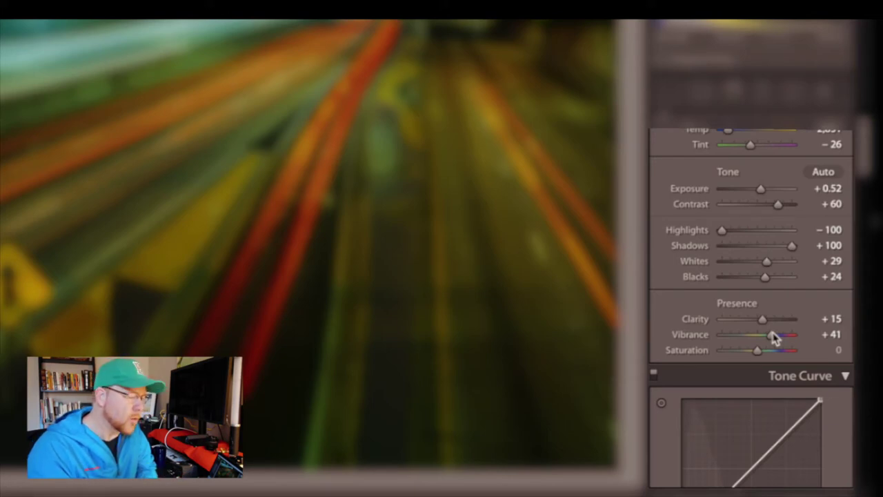
pyautogui.moveTo(756, 354); pyautogui.dragTo(750, 353)
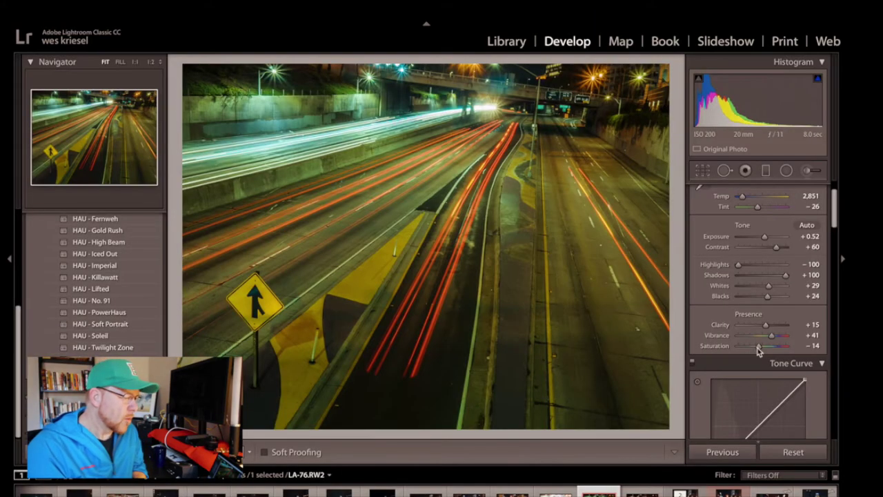
# Step: Lift the tone curve's black point and add a shadow point and a midtone point at 49.4 / 46.7%
pyautogui.scroll(-3, 758, 348)
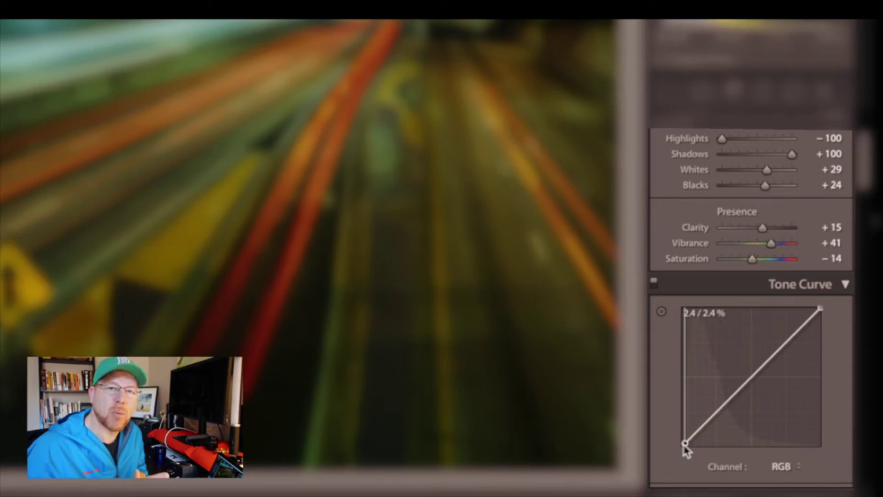
pyautogui.moveTo(686, 447); pyautogui.dragTo(684, 436)
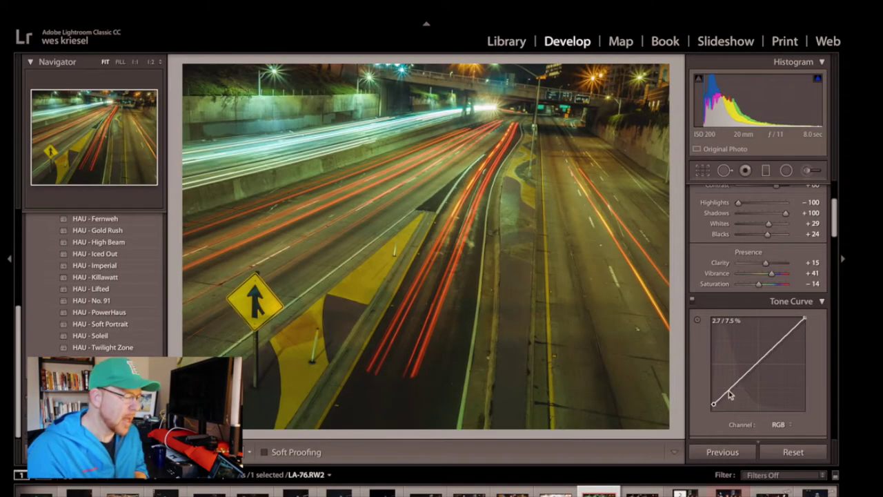
pyautogui.click(729, 392)
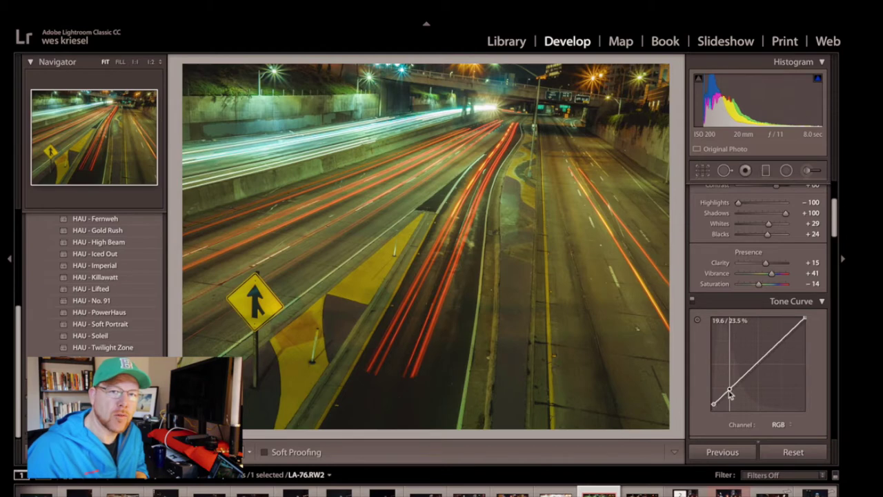
pyautogui.moveTo(730, 394); pyautogui.dragTo(731, 395)
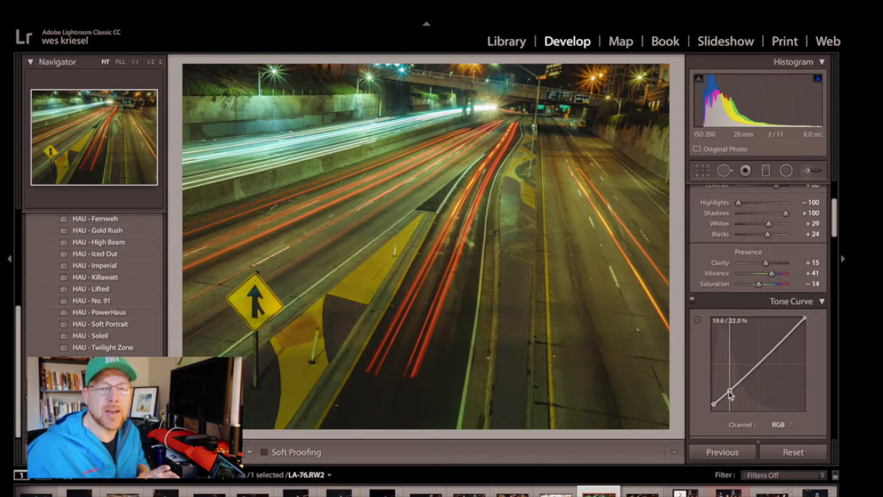
pyautogui.moveTo(729, 394); pyautogui.dragTo(731, 399)
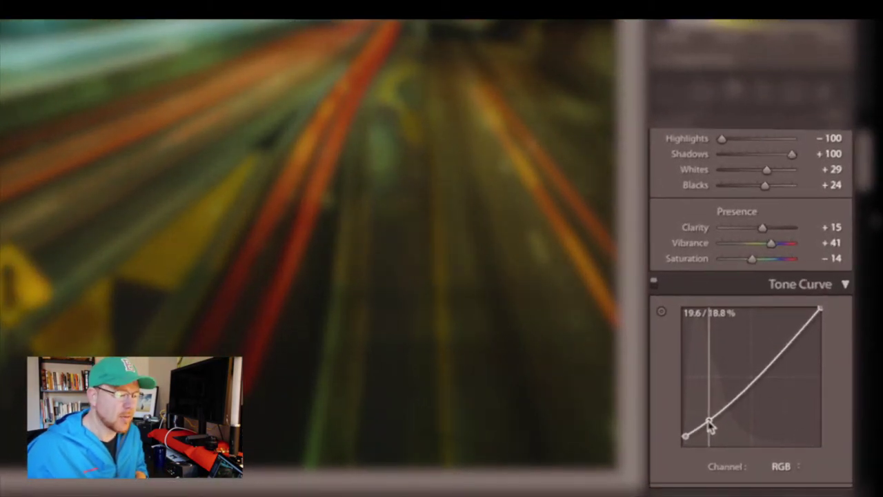
pyautogui.moveTo(711, 427); pyautogui.dragTo(710, 424)
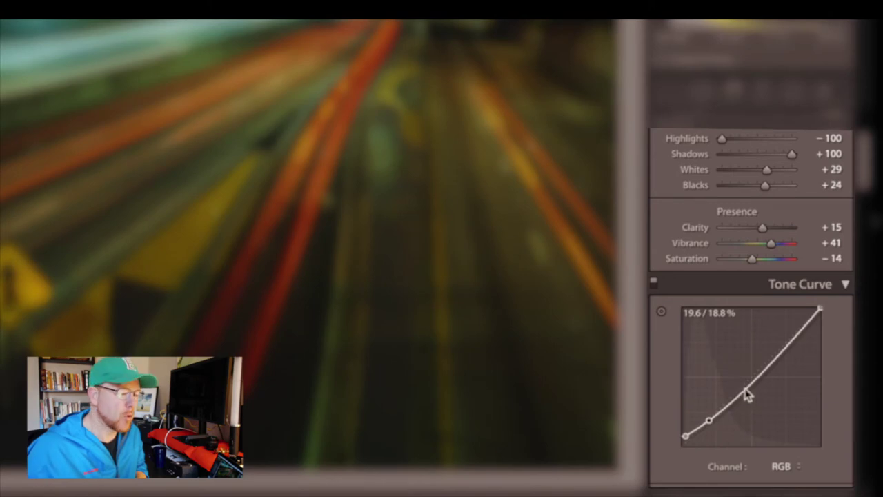
pyautogui.moveTo(747, 395); pyautogui.dragTo(753, 389)
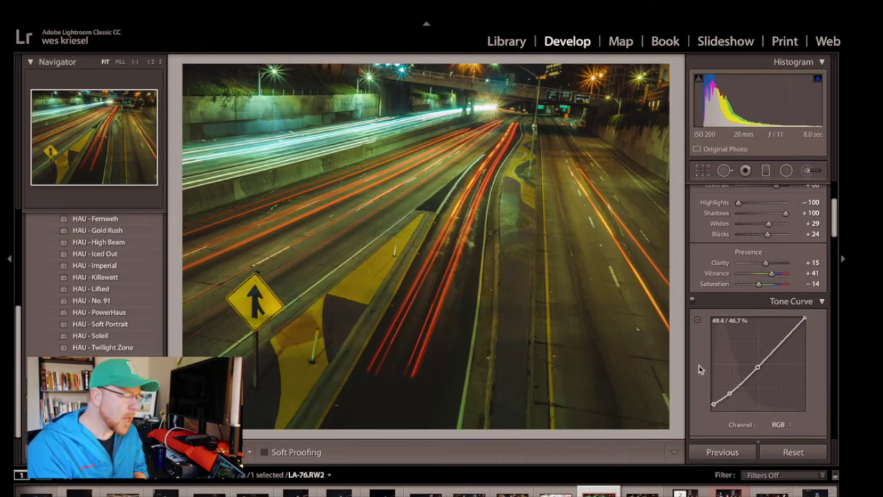
# Step: In HSL Hue, set Orange to +10 and Yellow, Green and Aqua to −100
pyautogui.scroll(-10, 697, 378)
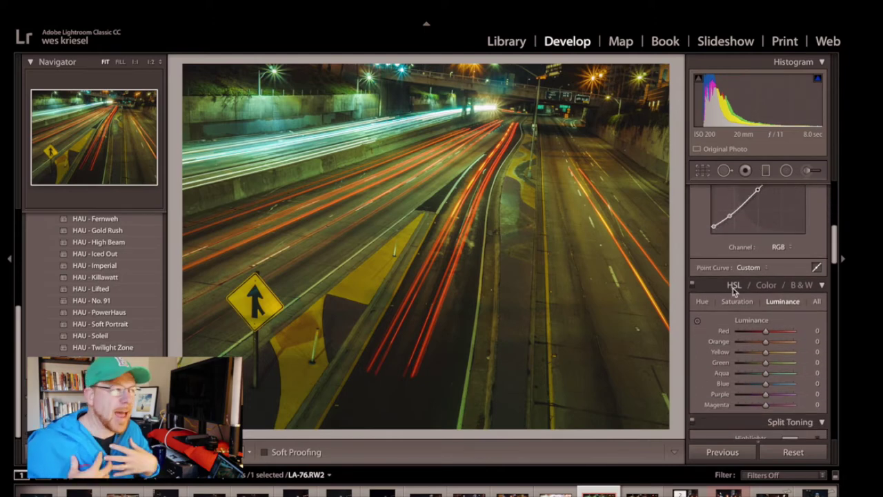
pyautogui.click(702, 303)
pyautogui.scroll(-3, 704, 306)
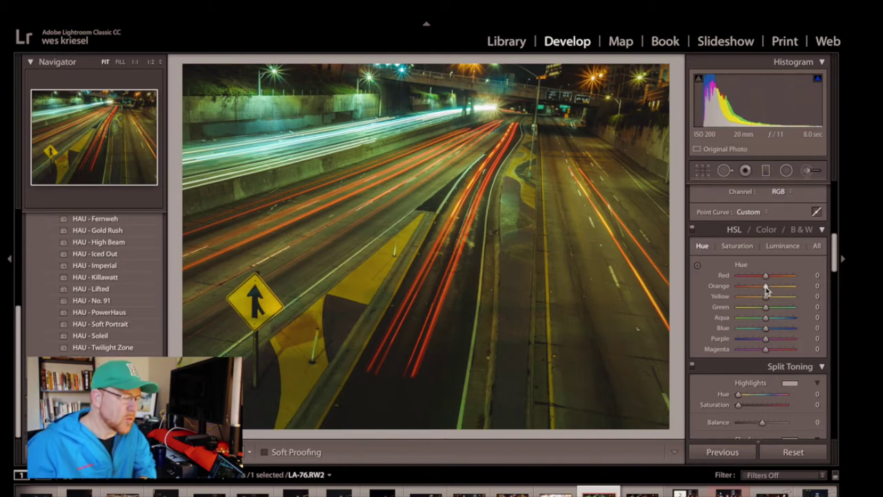
pyautogui.moveTo(765, 292); pyautogui.dragTo(769, 292)
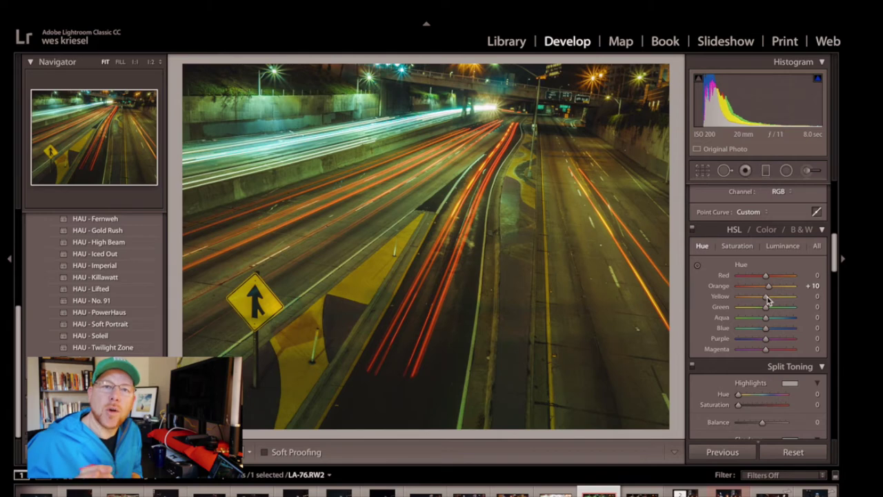
pyautogui.moveTo(767, 300); pyautogui.dragTo(735, 296)
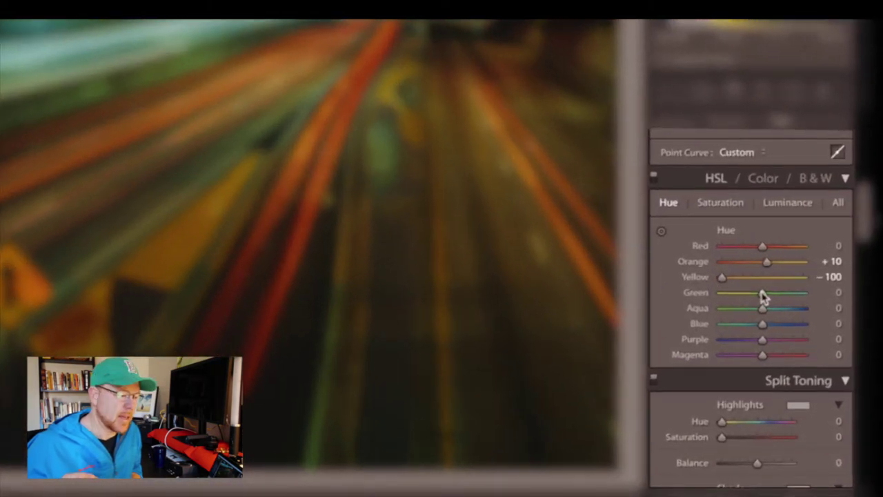
pyautogui.moveTo(763, 295); pyautogui.dragTo(708, 305)
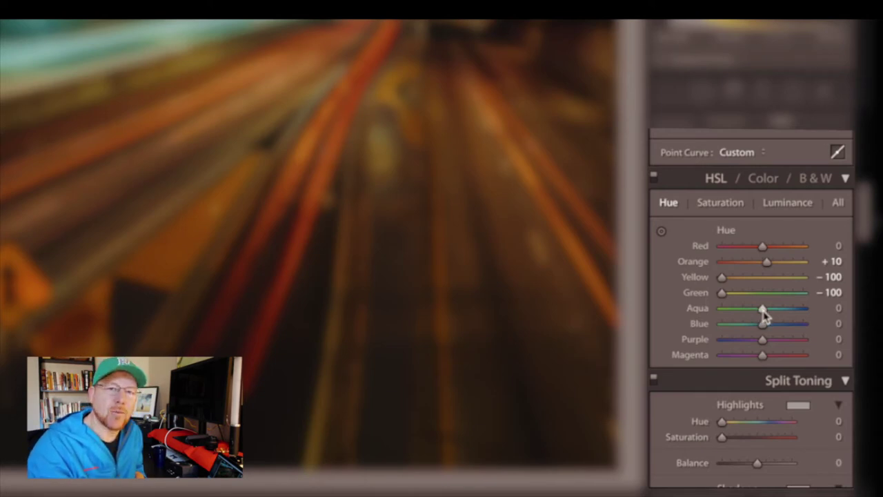
pyautogui.moveTo(762, 309); pyautogui.dragTo(712, 319)
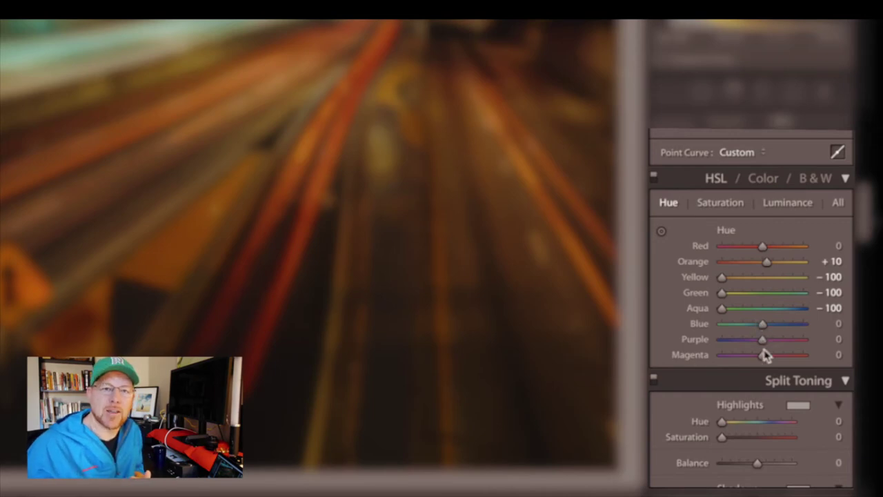
# Step: In HSL Saturation, boost Red to +31, Orange to +71 and Yellow to +75
pyautogui.click(724, 203)
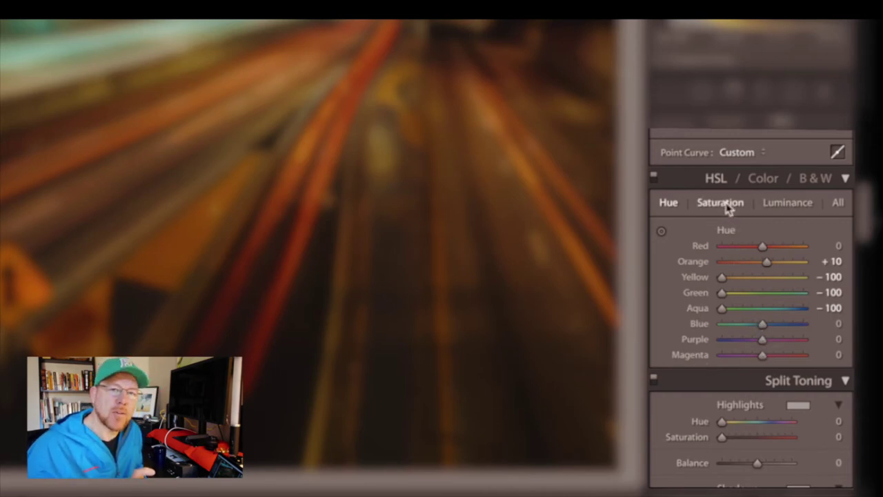
pyautogui.moveTo(762, 247); pyautogui.dragTo(776, 247)
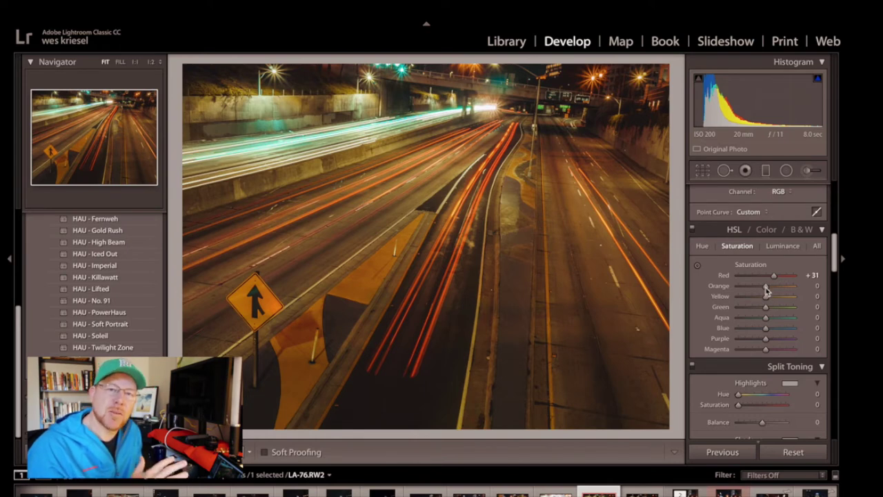
pyautogui.moveTo(766, 287); pyautogui.dragTo(784, 290)
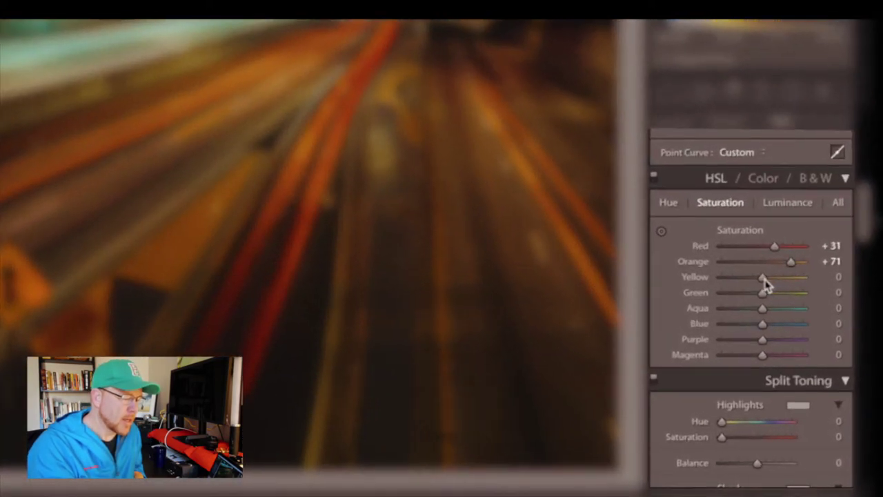
pyautogui.moveTo(764, 296); pyautogui.dragTo(708, 307)
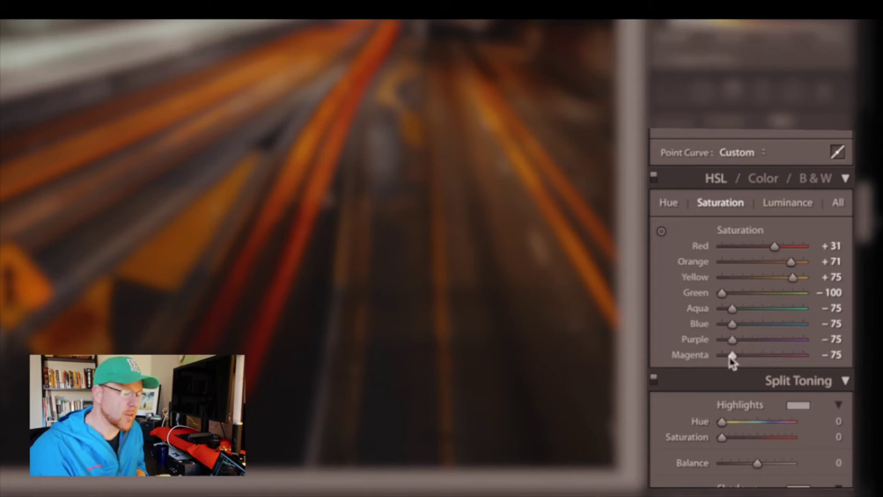
pyautogui.scroll(-1, 750, 358)
pyautogui.scroll(-1, 751, 357)
pyautogui.scroll(2, 752, 359)
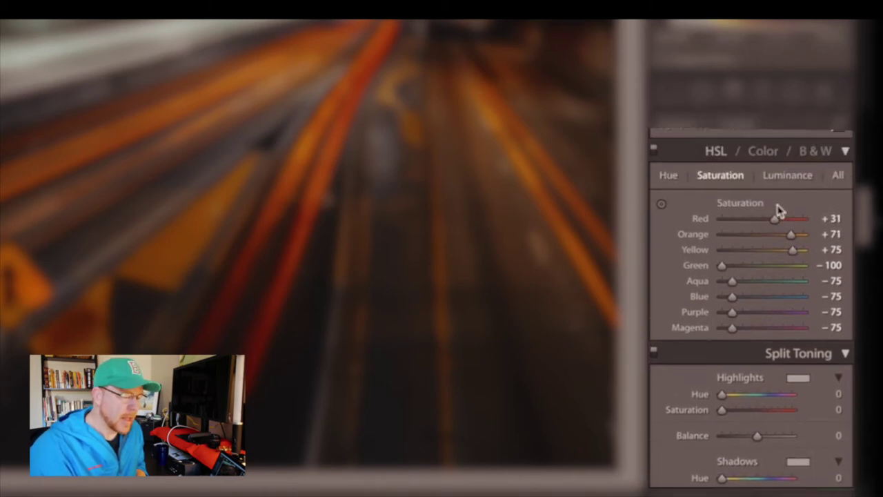
# Step: In HSL Luminance, brighten Red to +24, Orange +65, Yellow +63 and raise Blue
pyautogui.click(782, 177)
pyautogui.moveTo(761, 218); pyautogui.dragTo(778, 251)
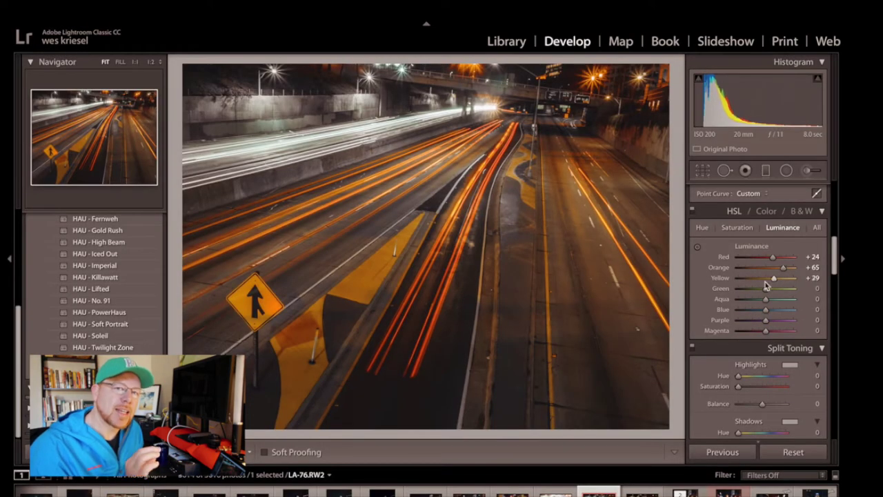
pyautogui.moveTo(764, 282); pyautogui.dragTo(781, 282)
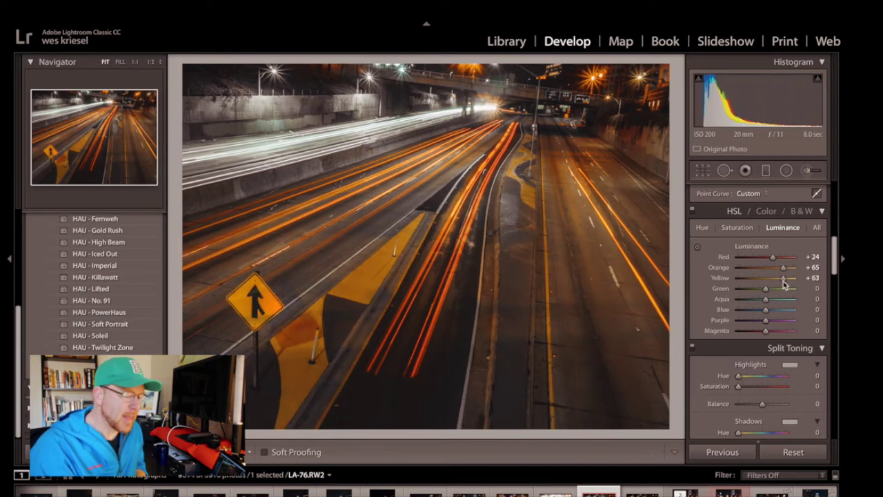
pyautogui.moveTo(764, 309); pyautogui.dragTo(778, 312)
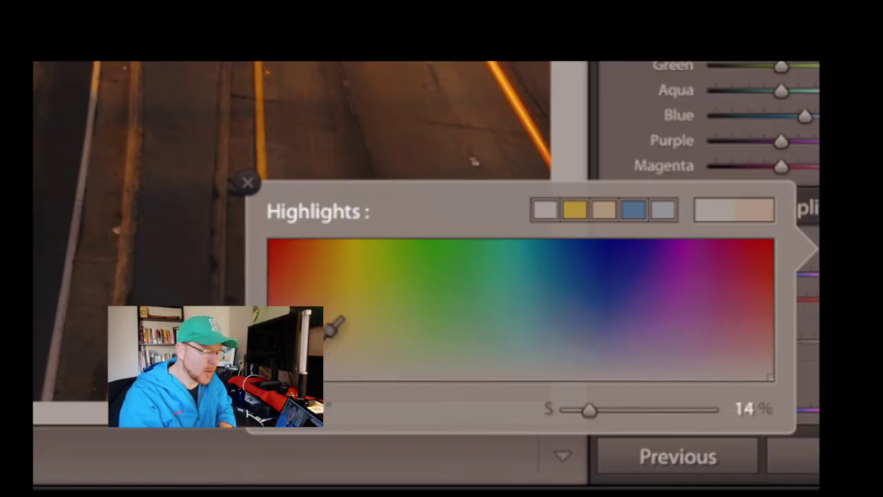
# Step: Drop the highlight split tone to 9% saturation at hue 22 and tint shadows blue (hue 217)
pyautogui.moveTo(301, 355); pyautogui.dragTo(299, 367)
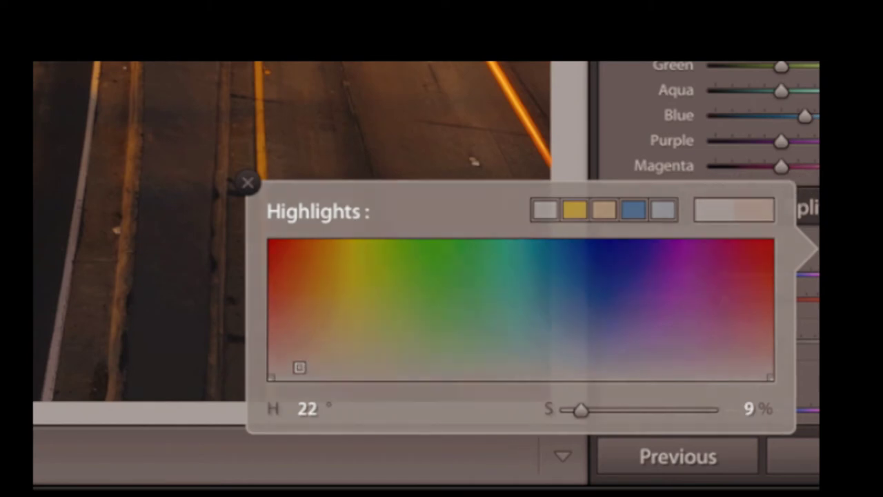
pyautogui.press('Escape')
pyautogui.click(687, 346)
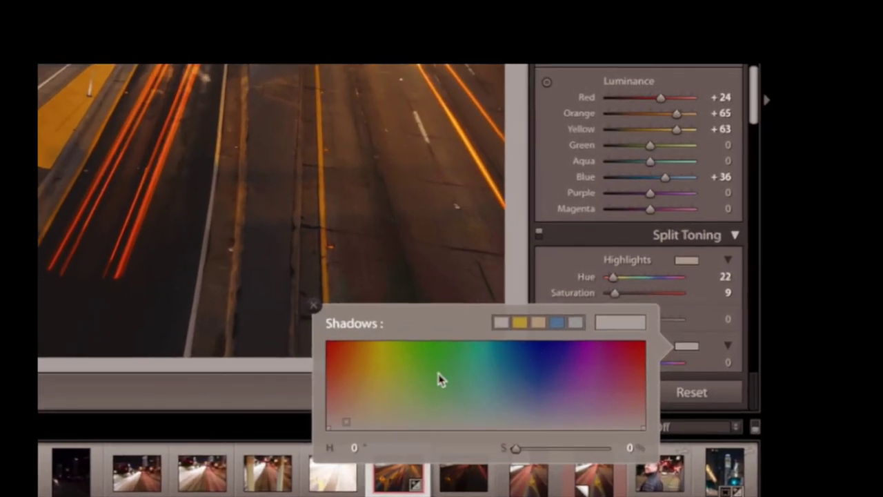
pyautogui.moveTo(485, 406); pyautogui.dragTo(517, 414)
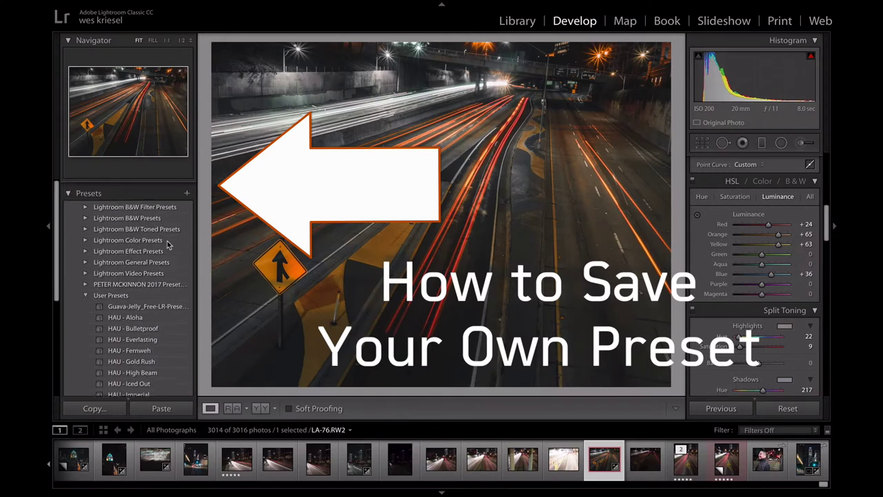
# Step: Collapse the User Presets folder and start a new develop preset from the current settings
pyautogui.click(85, 290)
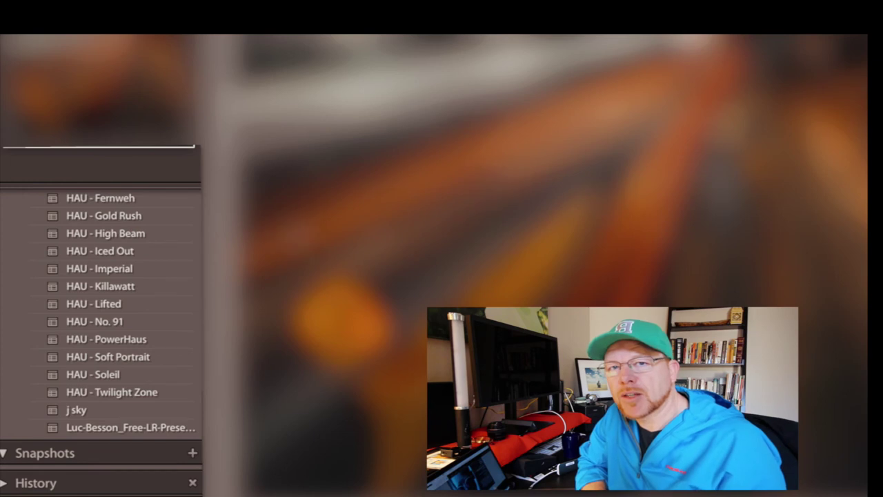
pyautogui.scroll(8, 160, 282)
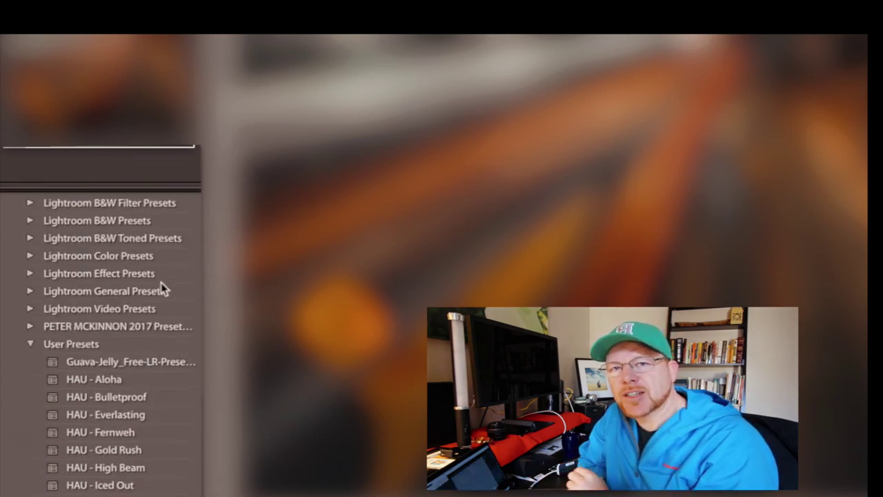
pyautogui.scroll(-1, 160, 282)
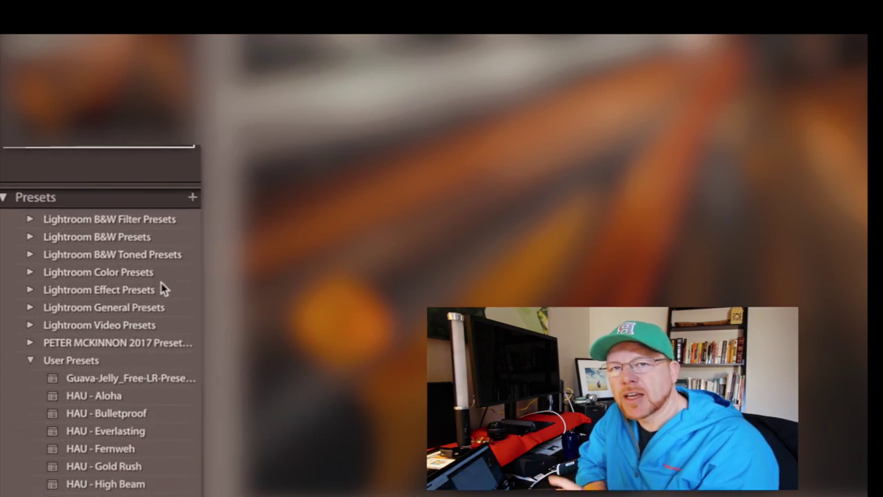
pyautogui.click(29, 359)
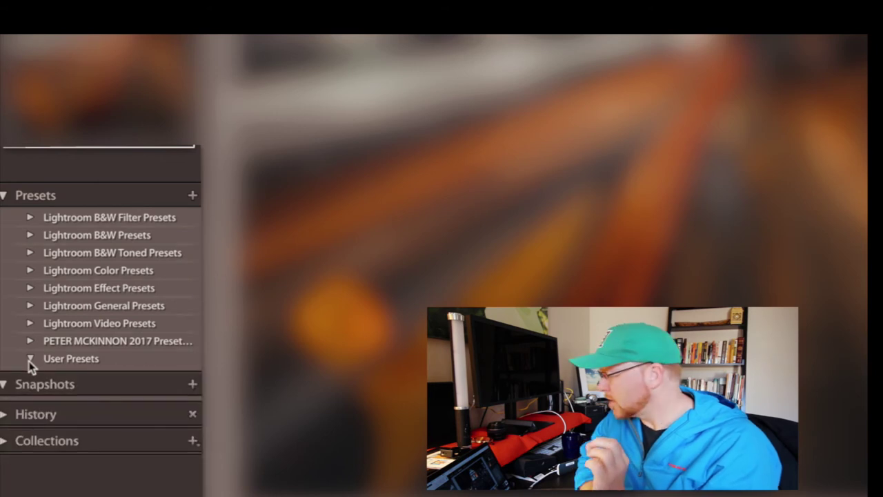
pyautogui.click(195, 197)
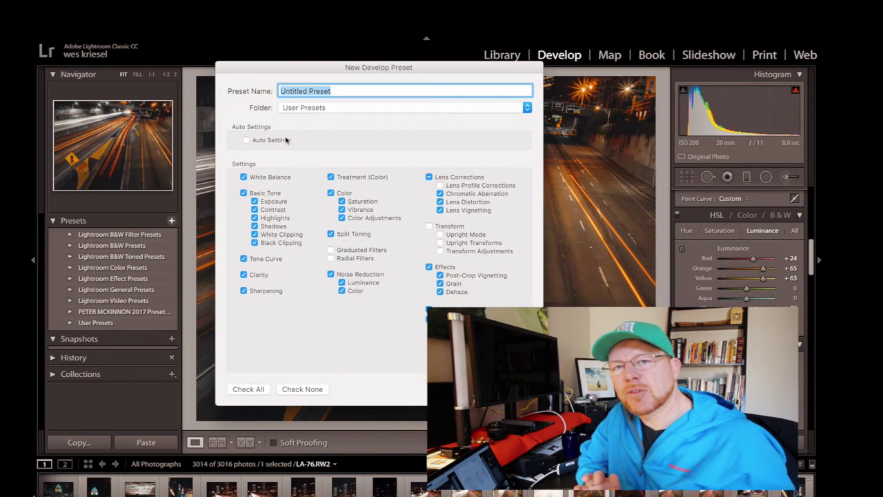
# Step: Save the current orange-and-charcoal grade as a User Presets develop preset named 'JG NIGHTS'
pyautogui.press('BackSpace')
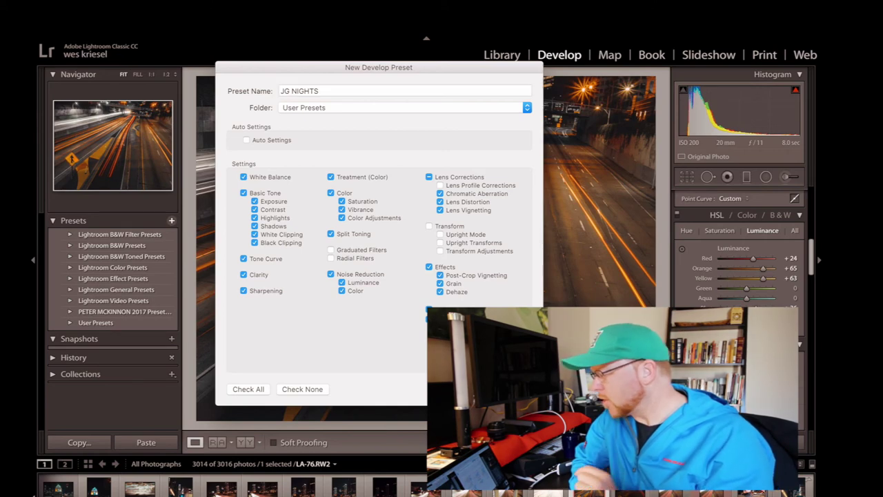
pyautogui.press('Return')
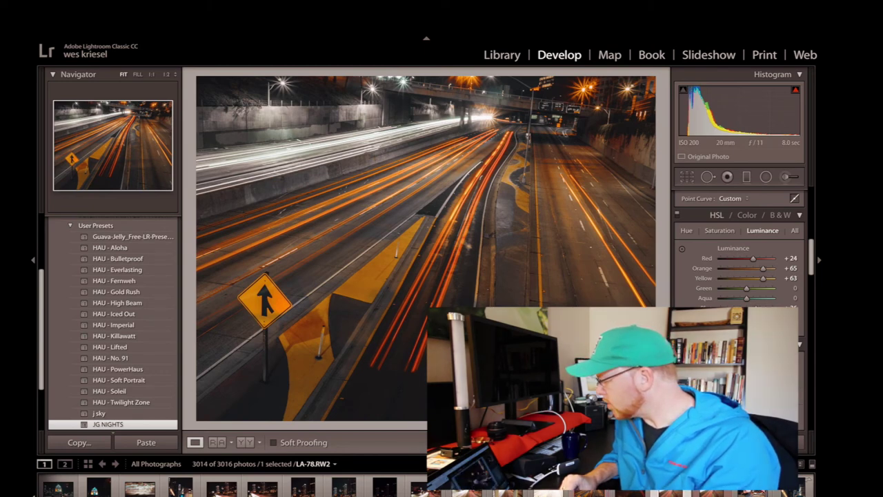
# Step: Go to the next freeway night photo and apply the JG NIGHTS preset to it
pyautogui.press('Right')
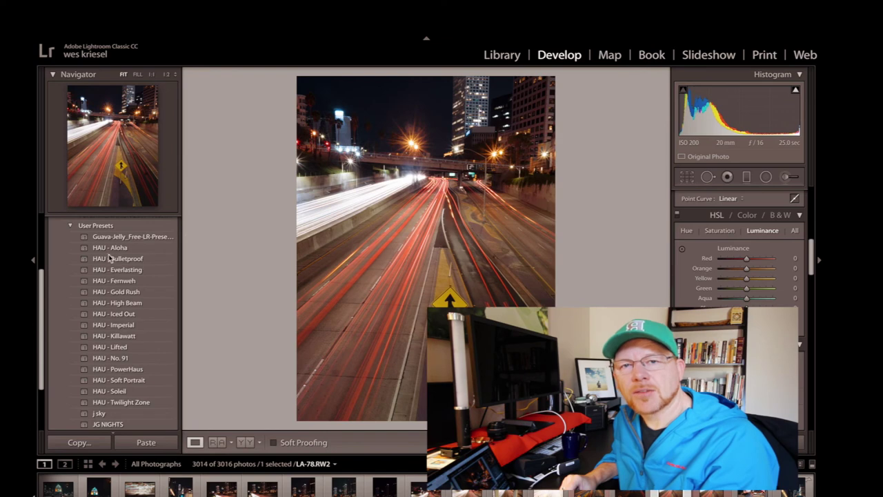
pyautogui.scroll(-3, 104, 324)
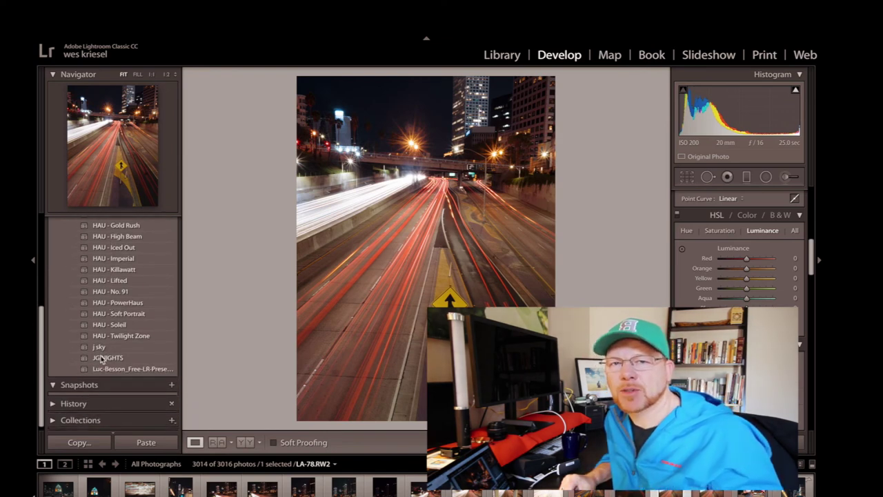
pyautogui.click(101, 358)
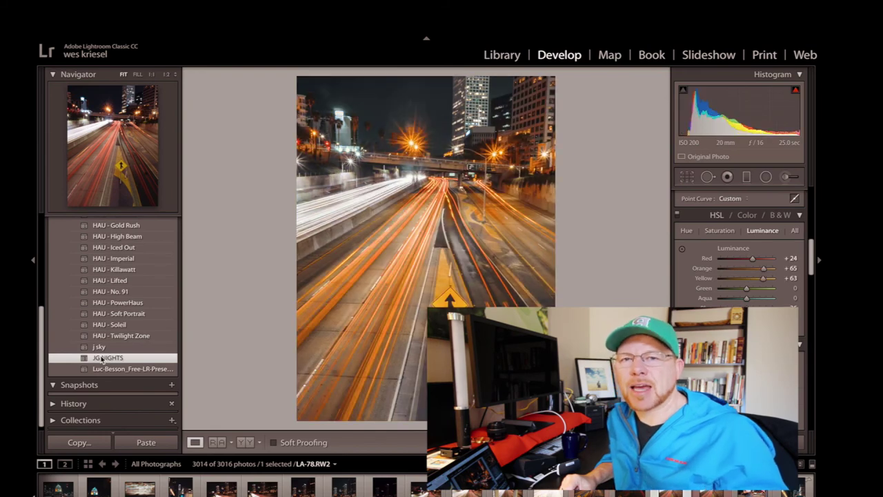